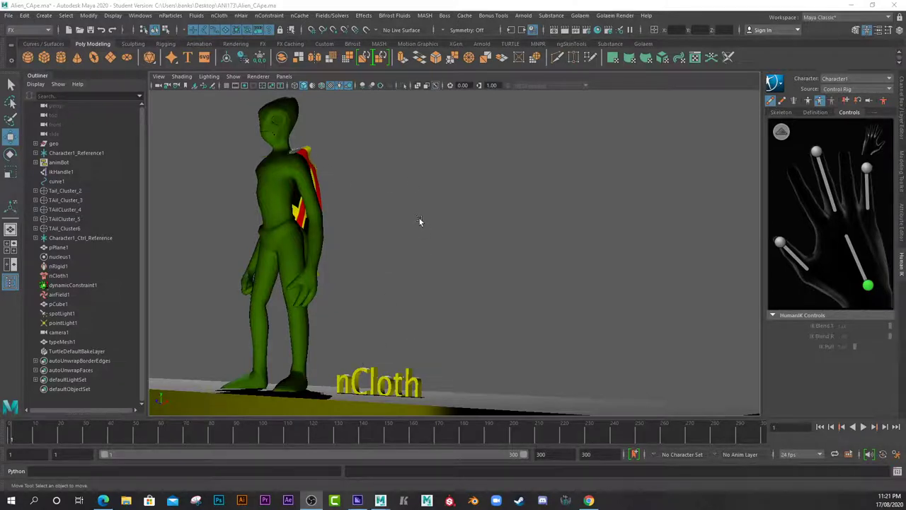
Create a polygon plane, scale it to about 56 by 80, and raise it behind the character at about Y 123, Z -66
{"action": "middle_click_drag", "start_coordinate": [376, 212], "coordinate": [488, 253], "text": "alt"}
{"action": "left_click_drag", "start_coordinate": [488, 252], "coordinate": [400, 259], "text": "alt"}
{"action": "middle_click_drag", "start_coordinate": [401, 259], "coordinate": [333, 313], "text": "alt"}
{"action": "right_click_drag", "start_coordinate": [333, 313], "coordinate": [441, 323], "text": "alt"}
{"action": "left_click_drag", "start_coordinate": [441, 324], "coordinate": [206, 165], "text": "alt"}
{"action": "left_click", "coordinate": [388, 244]}
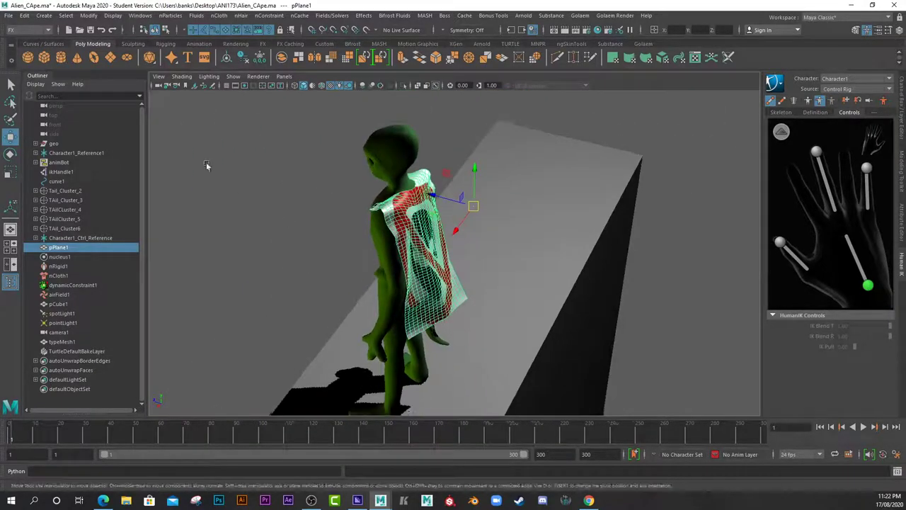
{"action": "left_click", "coordinate": [111, 58]}
{"action": "scroll", "coordinate": [310, 280], "scroll_direction": "down", "scroll_amount": 3}
{"action": "key", "text": "r"}
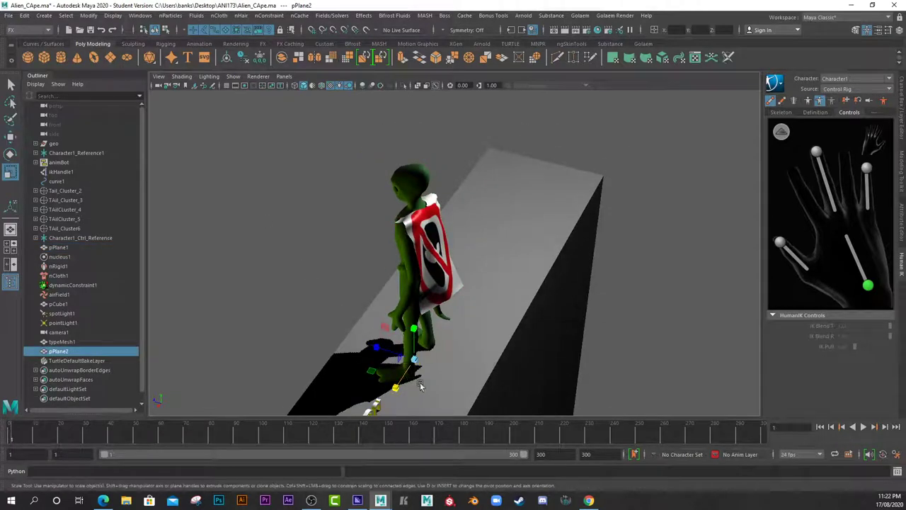
{"action": "left_click_drag", "start_coordinate": [415, 359], "coordinate": [403, 378]}
{"action": "key", "text": "w"}
{"action": "left_click_drag", "start_coordinate": [411, 326], "coordinate": [477, 228]}
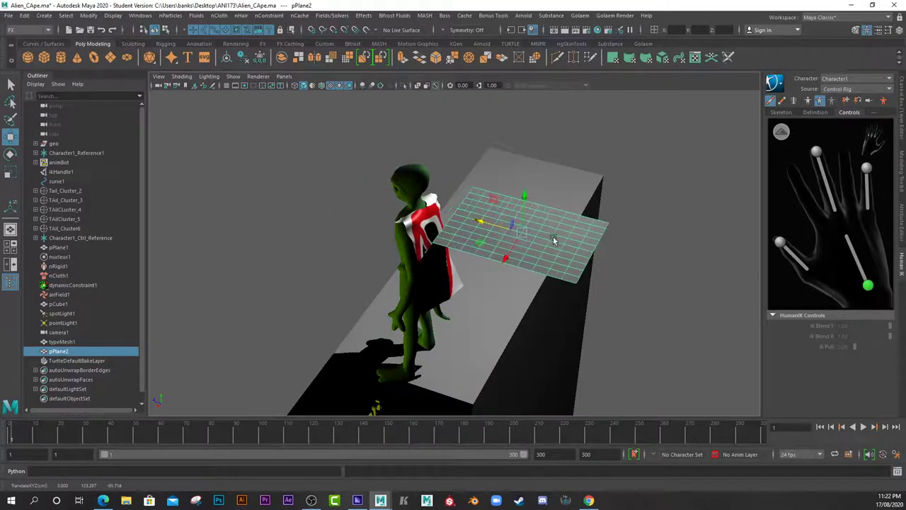
Display wireframes over the shaded models to compare with the cape's mesh, and show the new plane's channel attributes
{"action": "left_click", "coordinate": [429, 261]}
{"action": "scroll", "coordinate": [389, 269], "scroll_direction": "up", "scroll_amount": 5}
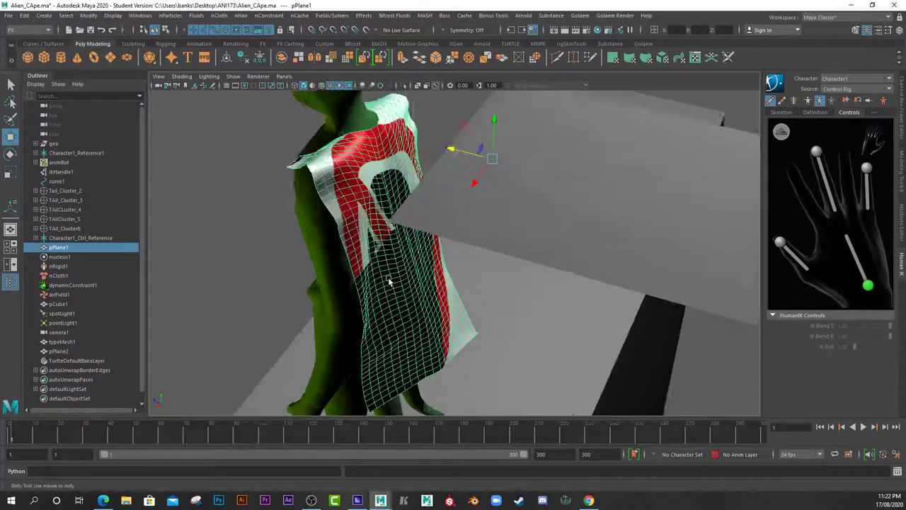
{"action": "scroll", "coordinate": [394, 290], "scroll_direction": "down", "scroll_amount": 5}
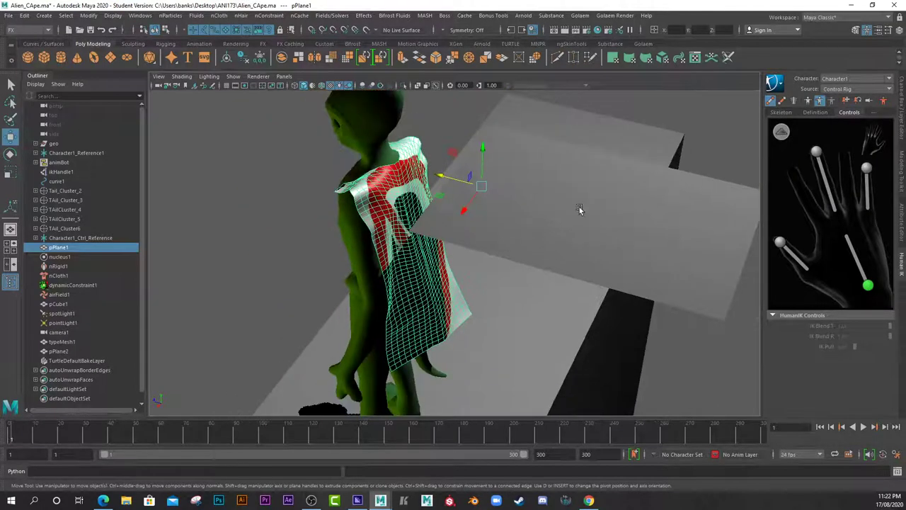
{"action": "left_click", "coordinate": [900, 101]}
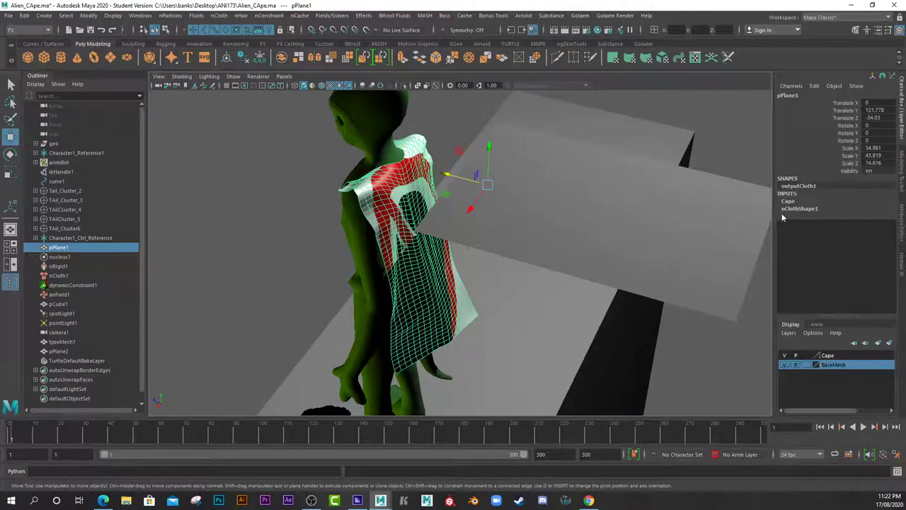
{"action": "left_click", "coordinate": [629, 217]}
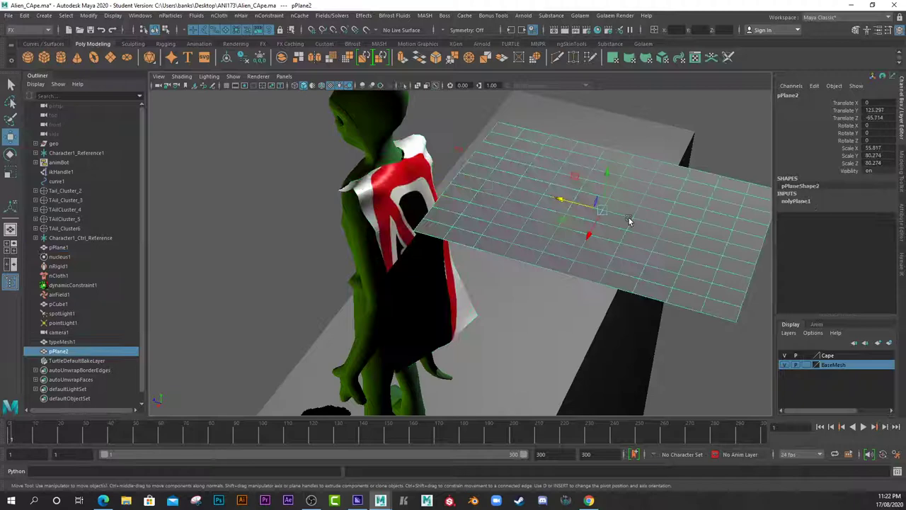
{"action": "left_click", "coordinate": [322, 86]}
{"action": "left_click", "coordinate": [524, 167]}
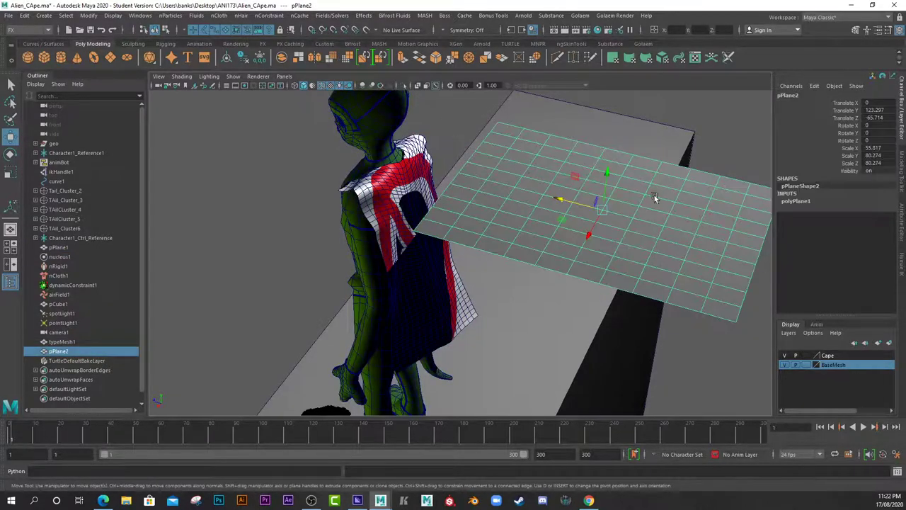
Set the new plane's width and height subdivisions to 40 each
{"action": "left_click", "coordinate": [798, 201]}
{"action": "left_click_drag", "start_coordinate": [837, 224], "coordinate": [835, 231]}
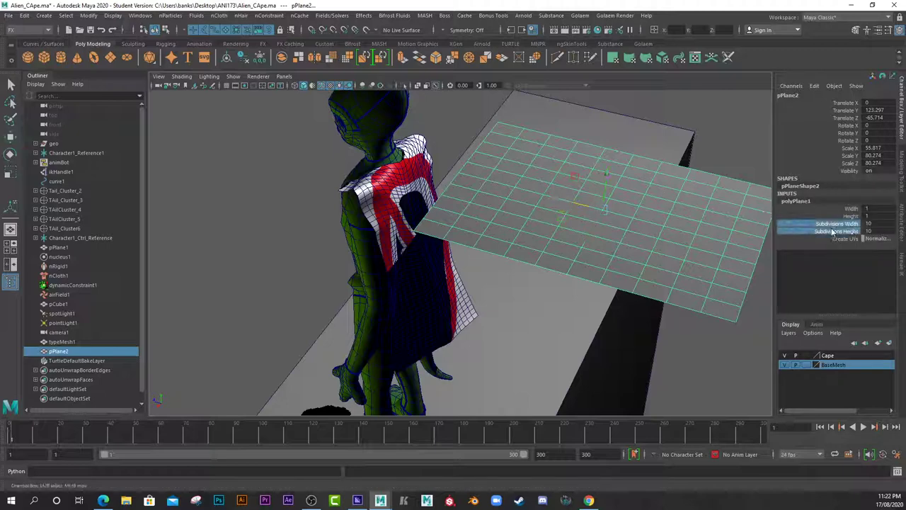
{"action": "middle_click_drag", "start_coordinate": [590, 288], "coordinate": [731, 297]}
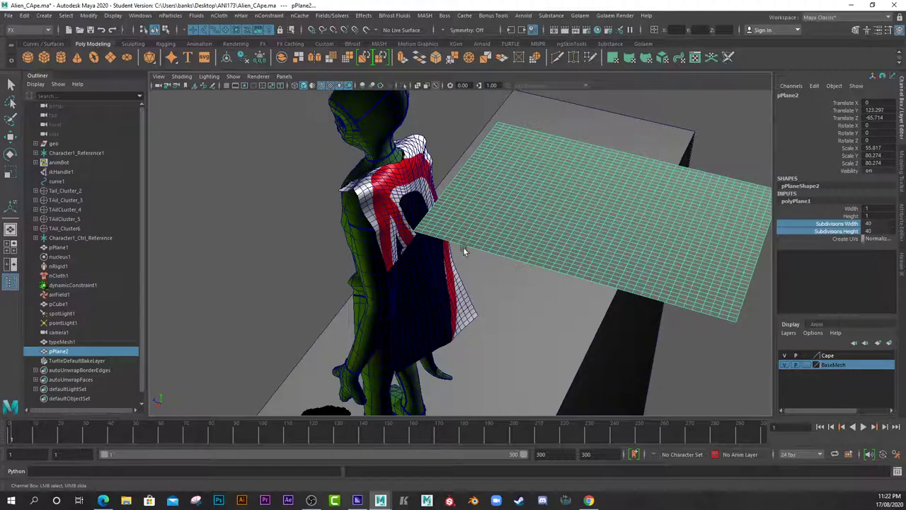
{"action": "left_click_drag", "start_coordinate": [463, 246], "coordinate": [453, 279], "text": "alt"}
{"action": "right_click_drag", "start_coordinate": [454, 279], "coordinate": [443, 260], "text": "alt"}
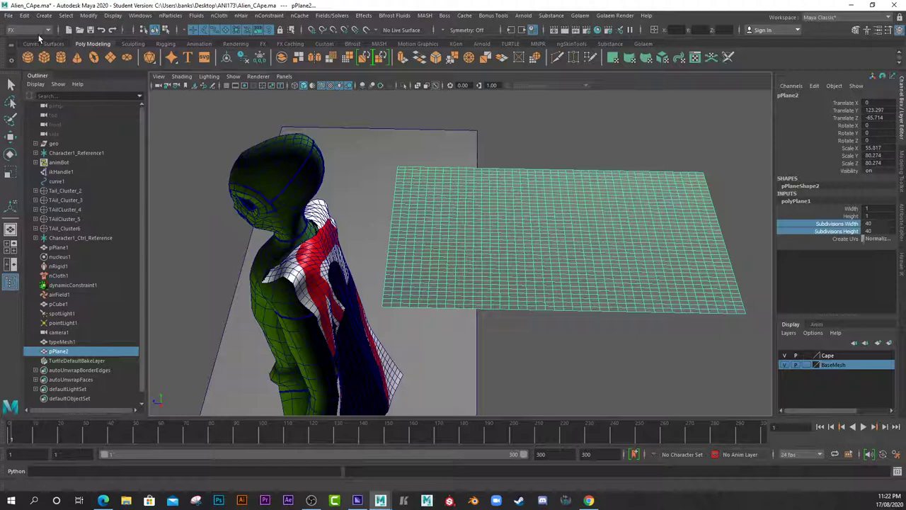
{"action": "left_click", "coordinate": [218, 17]}
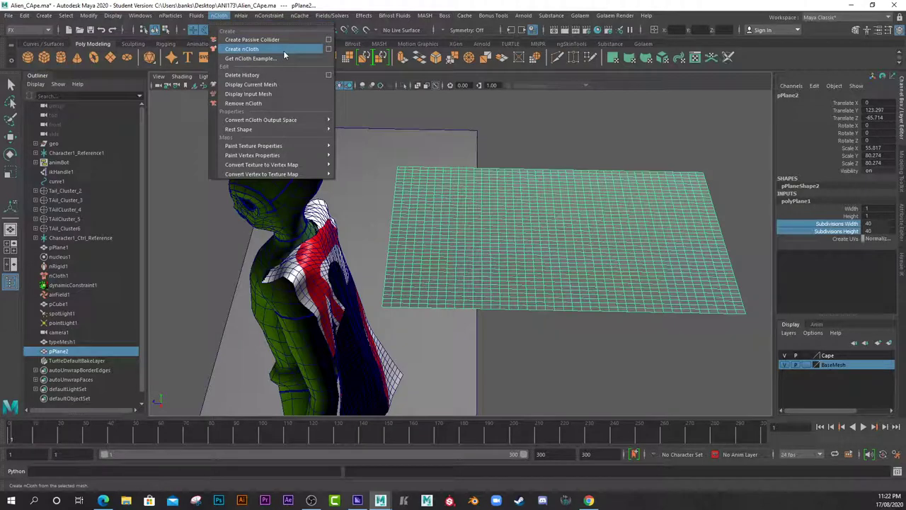
{"action": "left_click", "coordinate": [493, 239]}
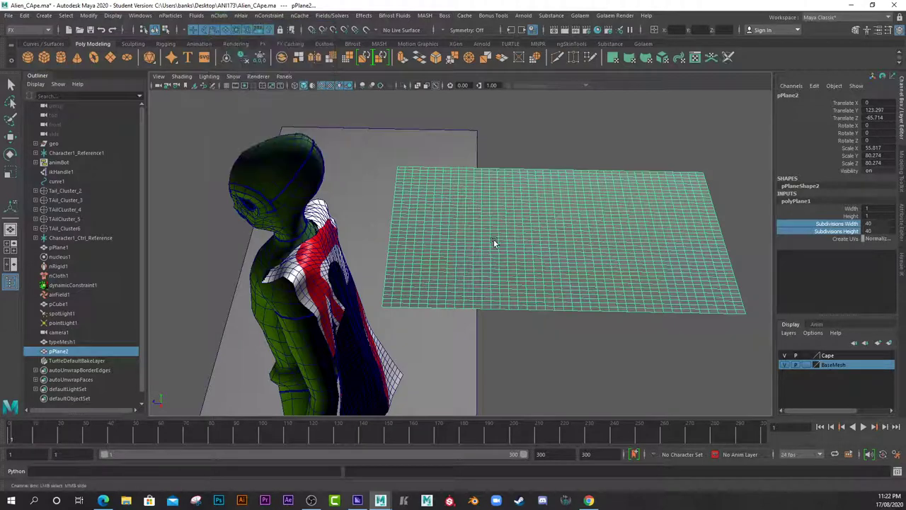
{"action": "key", "text": "w"}
{"action": "left_click", "coordinate": [283, 168]}
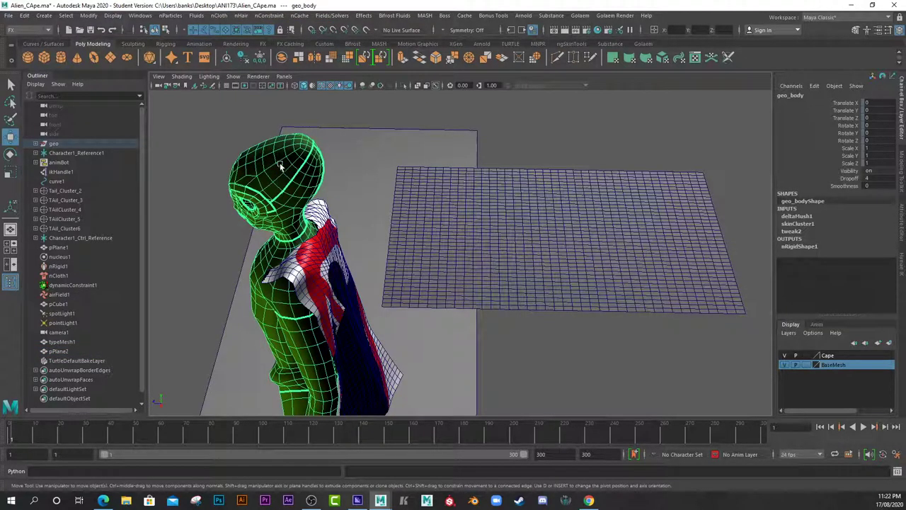
{"action": "left_click", "coordinate": [217, 15]}
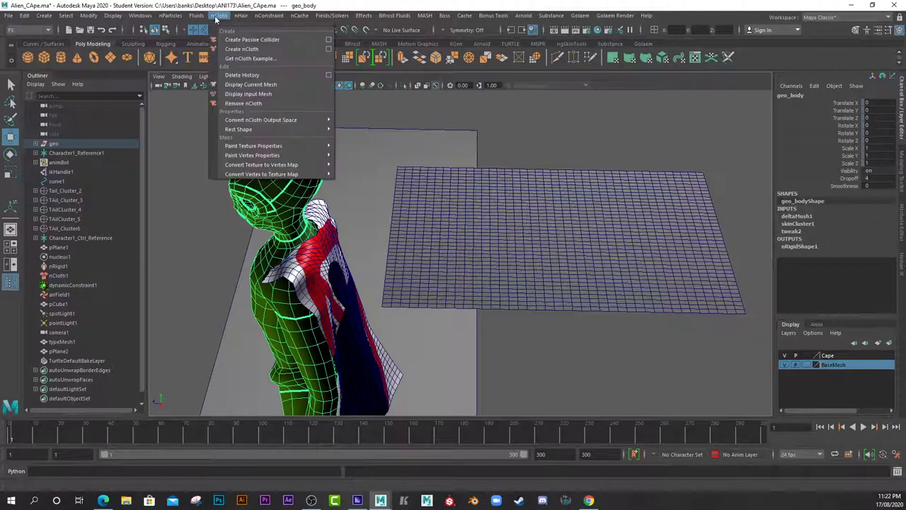
{"action": "left_click", "coordinate": [293, 39]}
{"action": "left_click", "coordinate": [471, 245]}
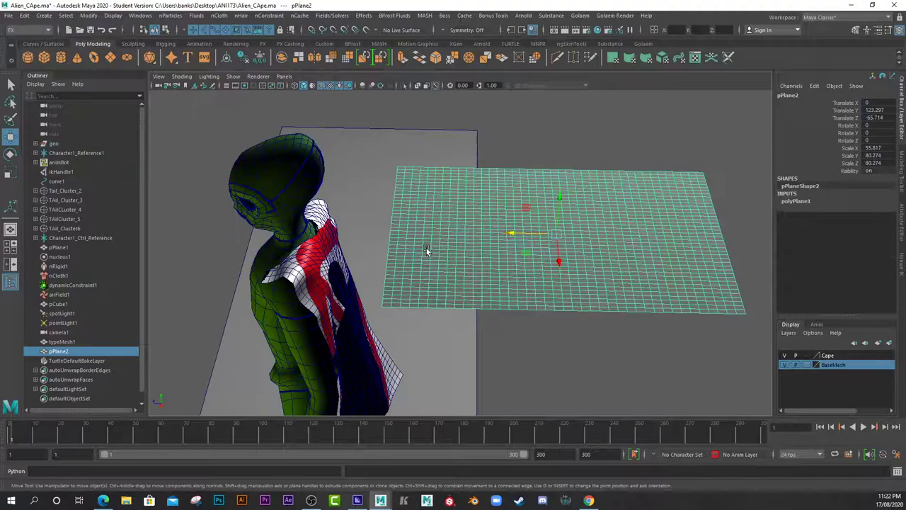
{"action": "left_click_drag", "start_coordinate": [427, 248], "coordinate": [432, 281], "text": "alt"}
{"action": "right_click_drag", "start_coordinate": [432, 281], "coordinate": [588, 322], "text": "alt"}
{"action": "left_click", "coordinate": [339, 319]}
{"action": "left_click_drag", "start_coordinate": [339, 319], "coordinate": [313, 113], "text": "alt"}
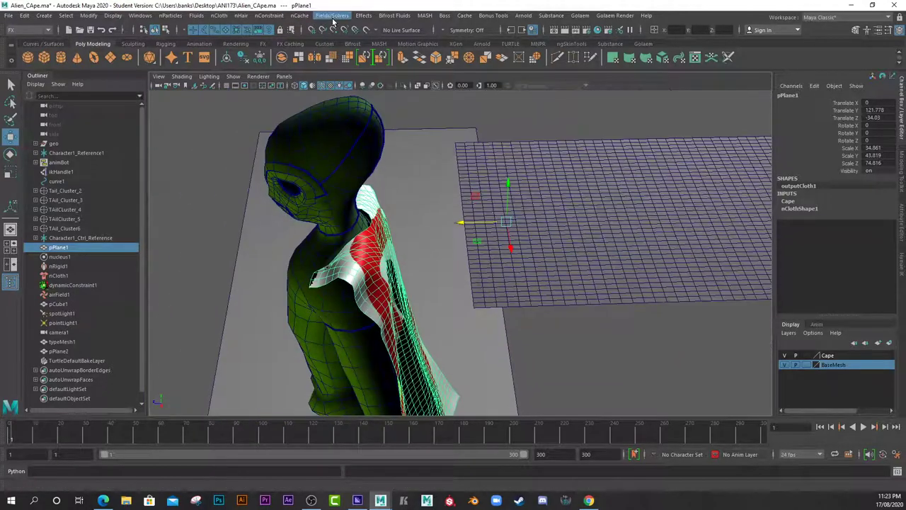
{"action": "left_click", "coordinate": [278, 18]}
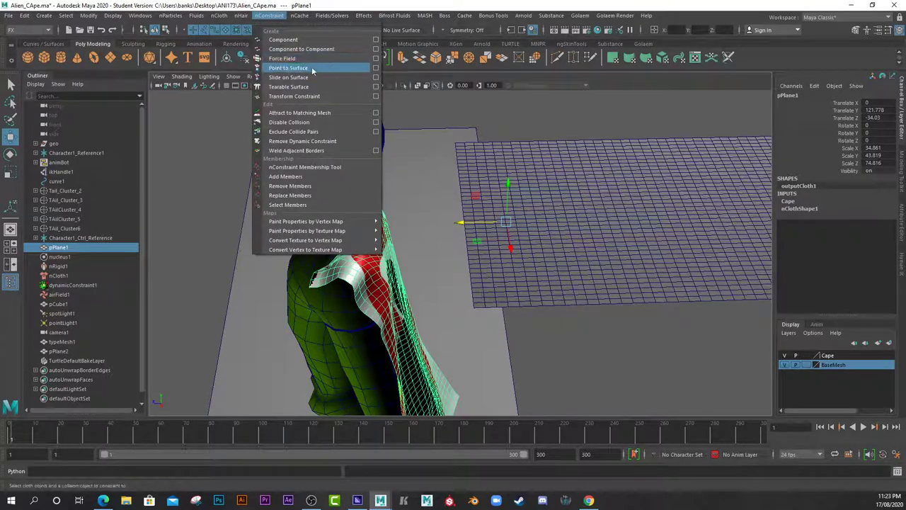
{"action": "left_click", "coordinate": [350, 14]}
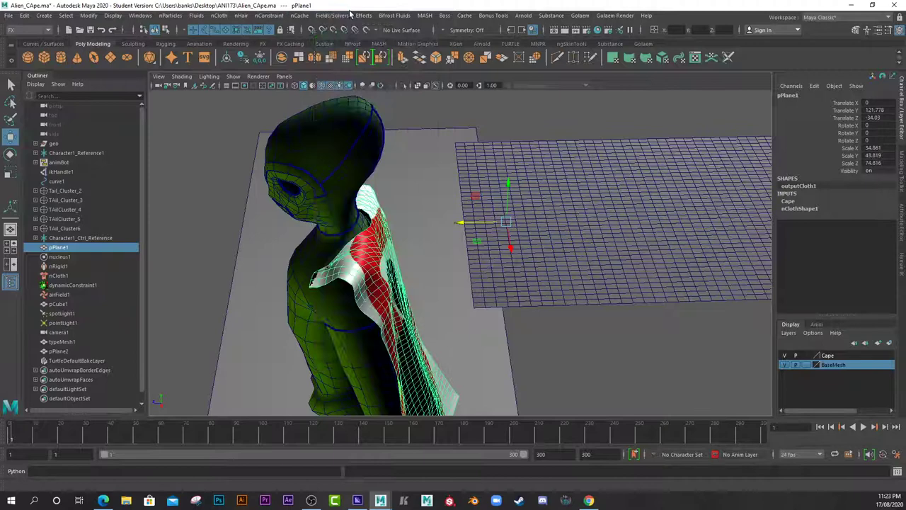
{"action": "right_click_drag", "start_coordinate": [486, 249], "coordinate": [434, 206]}
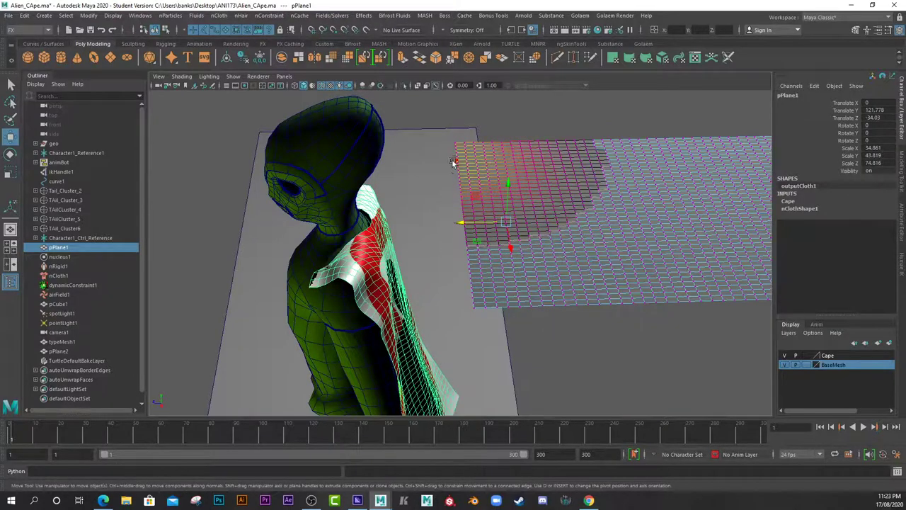
{"action": "left_click_drag", "start_coordinate": [432, 133], "coordinate": [473, 318]}
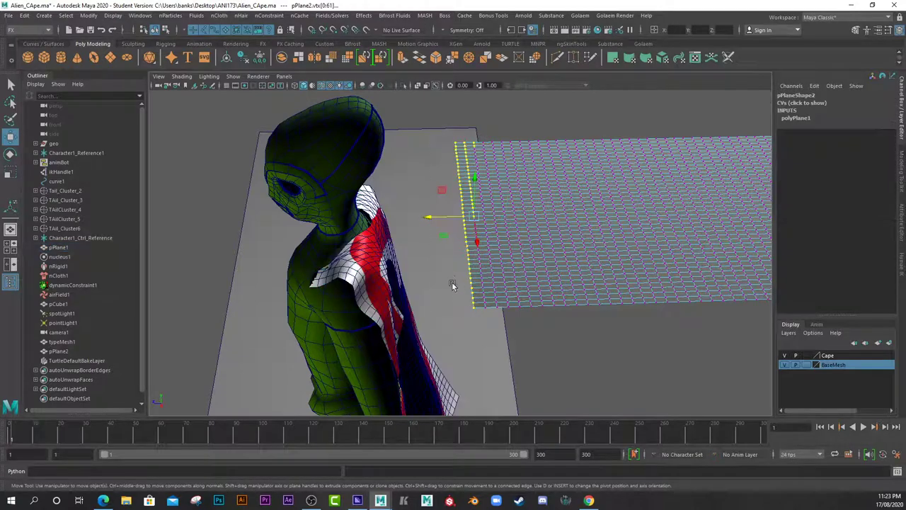
{"action": "left_click_drag", "start_coordinate": [438, 264], "coordinate": [470, 265], "text": "alt"}
{"action": "left_click", "coordinate": [471, 268]}
Select the new plane's border edges nearest the character and convert the selection to vertices
{"action": "right_click_drag", "start_coordinate": [507, 210], "coordinate": [507, 187]}
{"action": "left_click", "coordinate": [485, 298]}
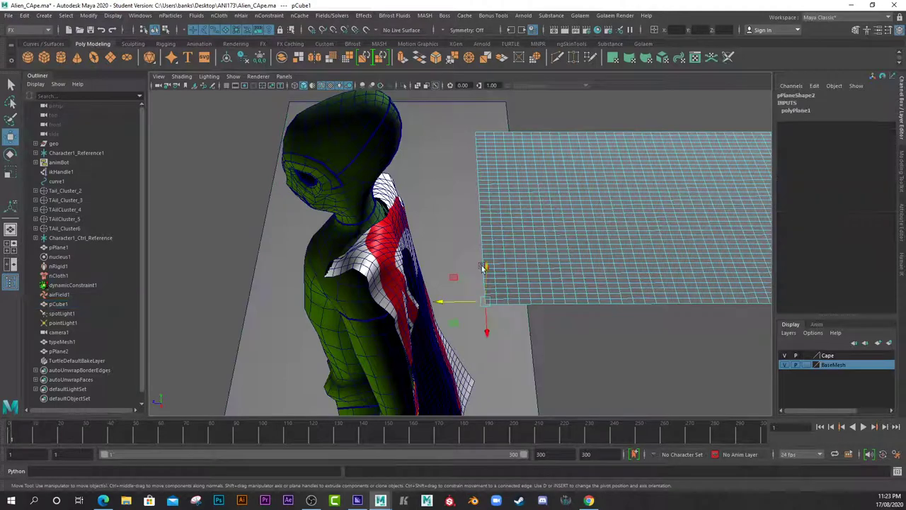
{"action": "double_click", "coordinate": [476, 138], "text": "shift"}
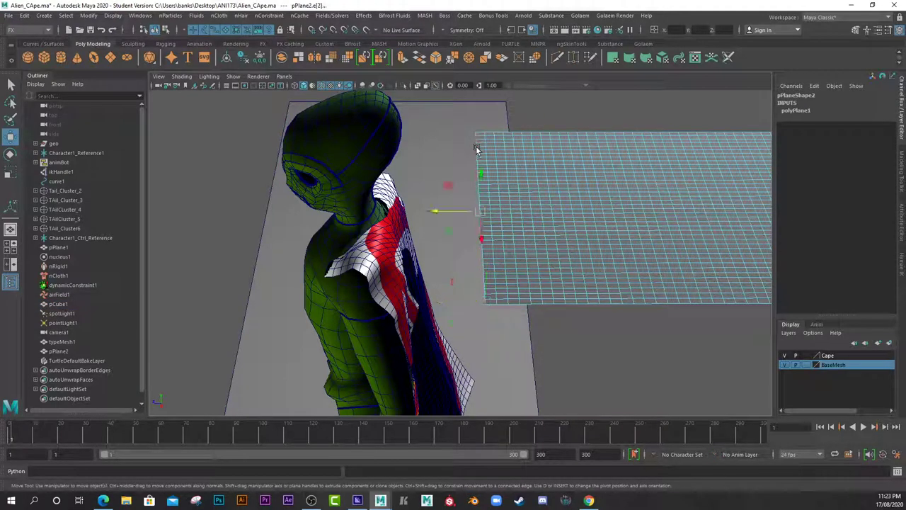
{"action": "scroll", "coordinate": [476, 262], "scroll_direction": "up", "scroll_amount": 4}
{"action": "scroll", "coordinate": [476, 261], "scroll_direction": "down", "scroll_amount": 2}
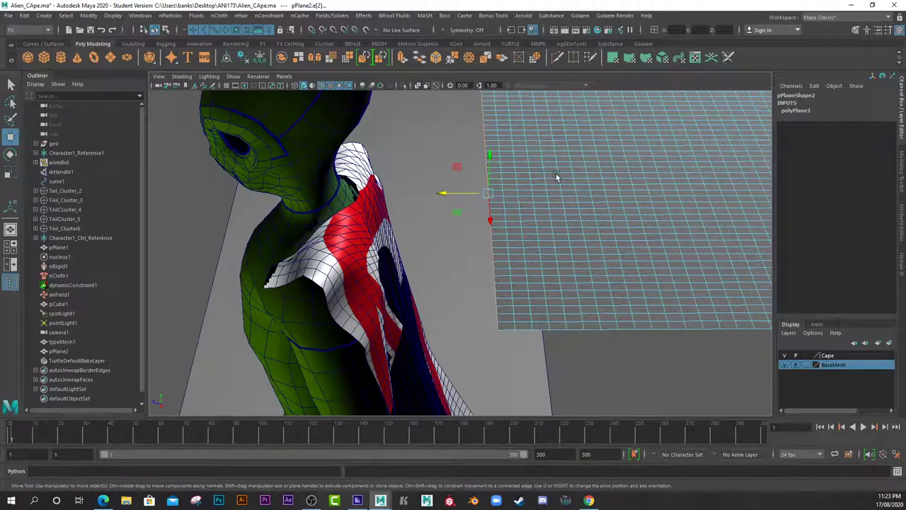
{"action": "key", "text": "ctrl+F9"}
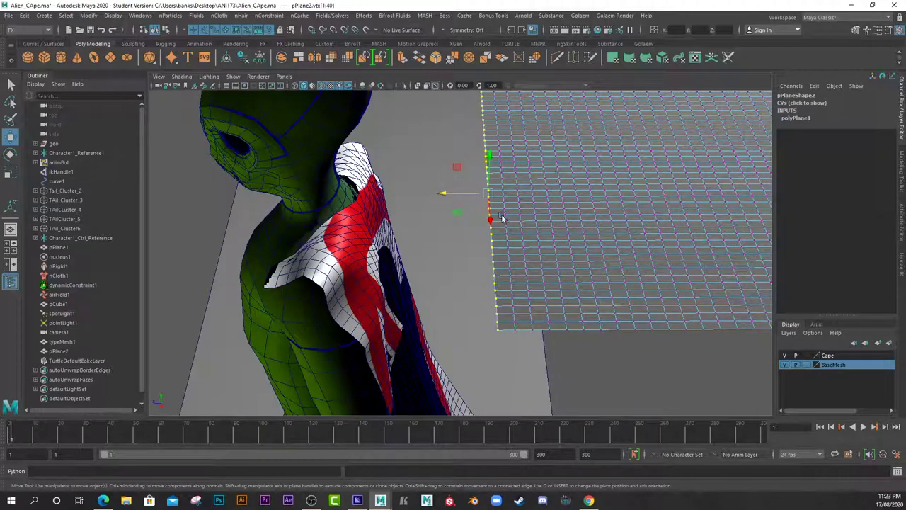
Try to attach the plane's selected border vertices to the character's body with a Point to Surface constraint
{"action": "left_click_drag", "start_coordinate": [502, 218], "coordinate": [464, 237], "text": "alt"}
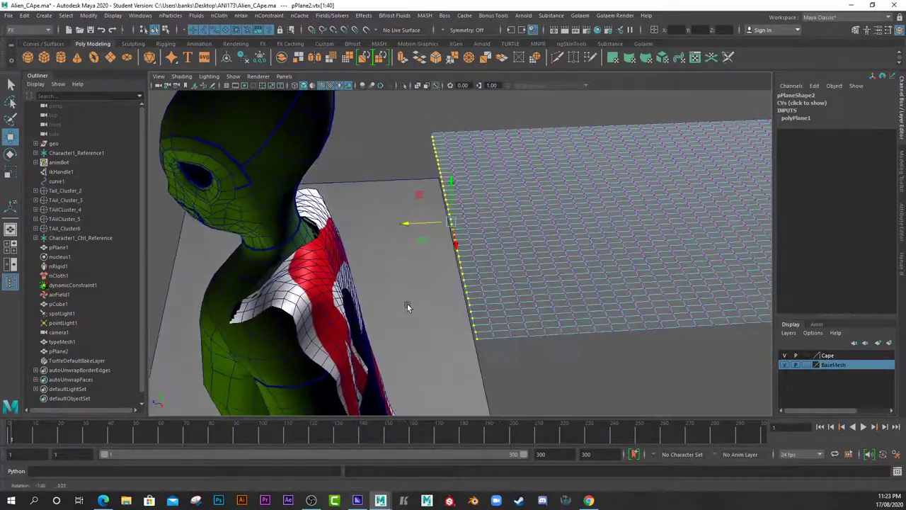
{"action": "left_click_drag", "start_coordinate": [407, 306], "coordinate": [477, 262], "text": "alt"}
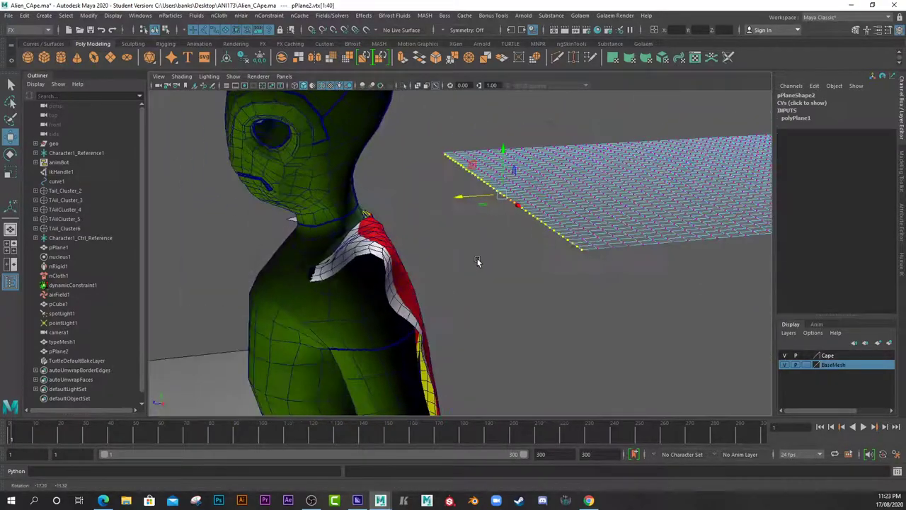
{"action": "left_click", "coordinate": [318, 233]}
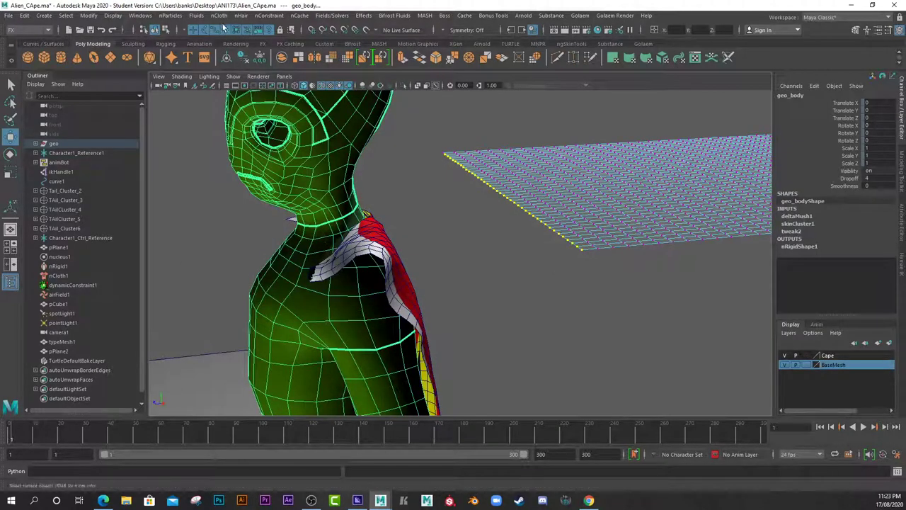
{"action": "left_click", "coordinate": [272, 16]}
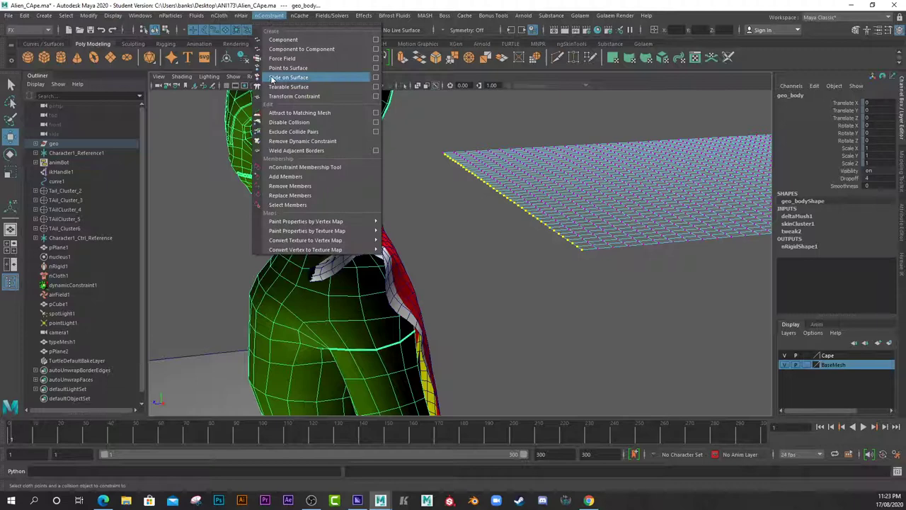
{"action": "left_click", "coordinate": [309, 68]}
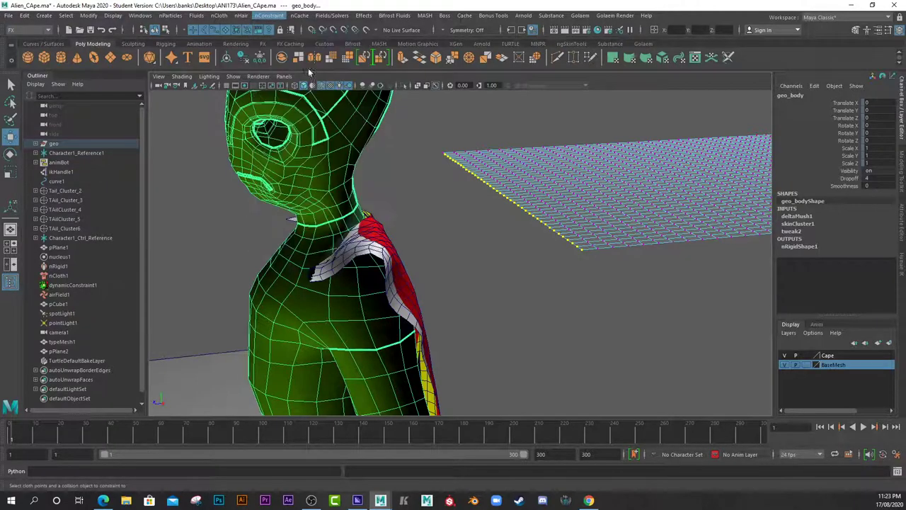
Undo the Point to Surface constraint and the body selection, and return the new plane to object mode
{"action": "key", "text": "ctrl+z"}
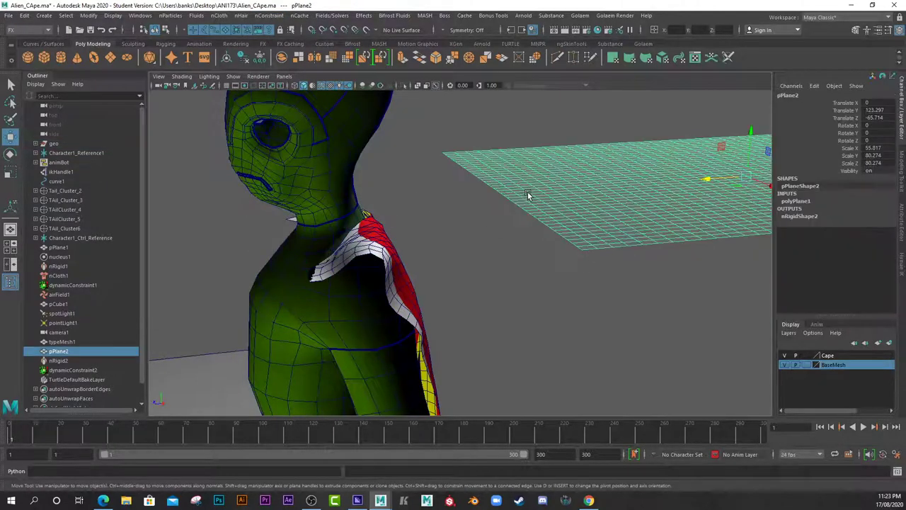
{"action": "key", "text": "ctrl+z"}
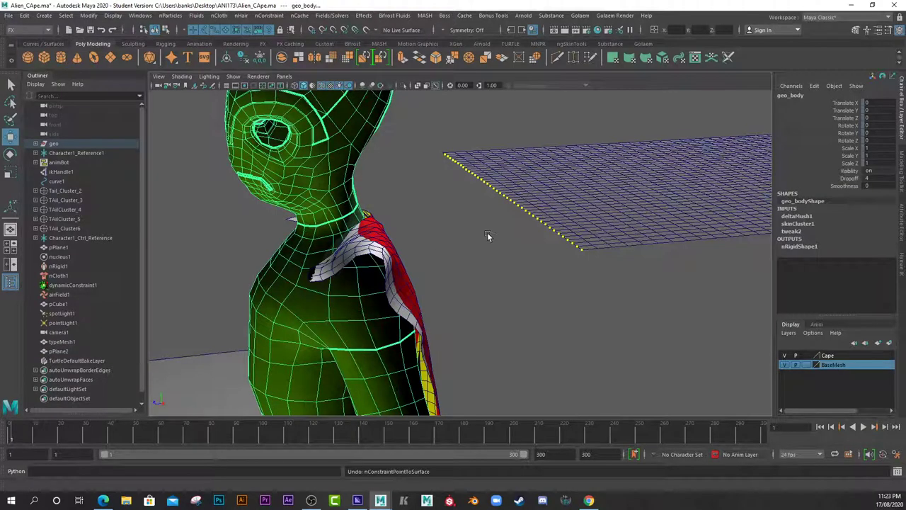
{"action": "key", "text": "ctrl+z"}
{"action": "right_click", "coordinate": [572, 188]}
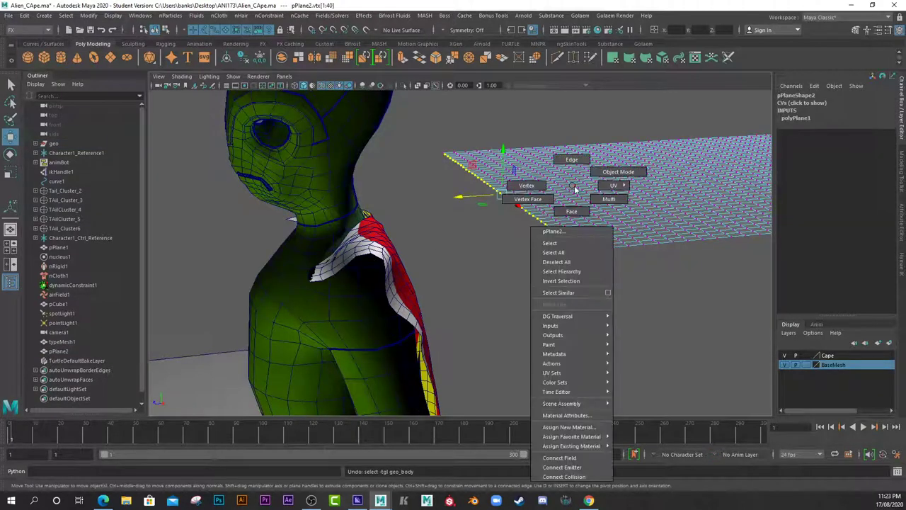
{"action": "right_click_drag", "start_coordinate": [575, 189], "coordinate": [560, 243]}
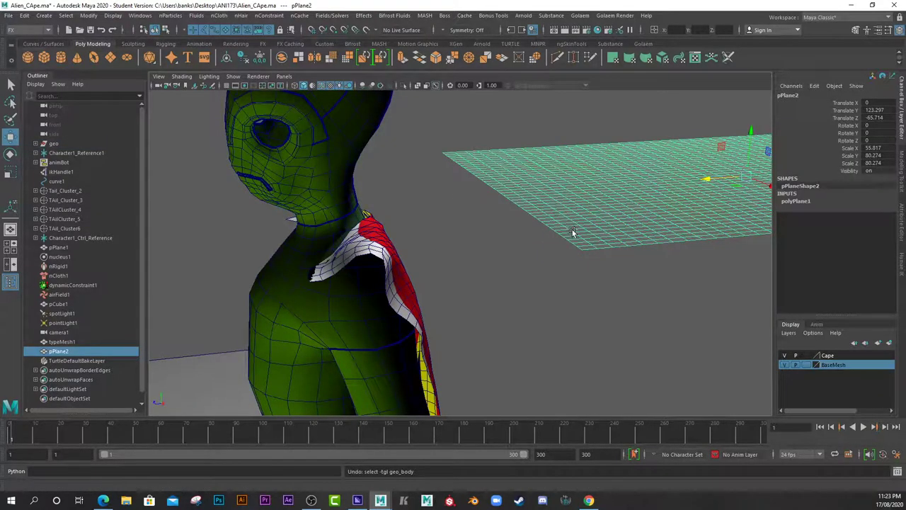
{"action": "left_click_drag", "start_coordinate": [574, 232], "coordinate": [424, 252], "text": "alt"}
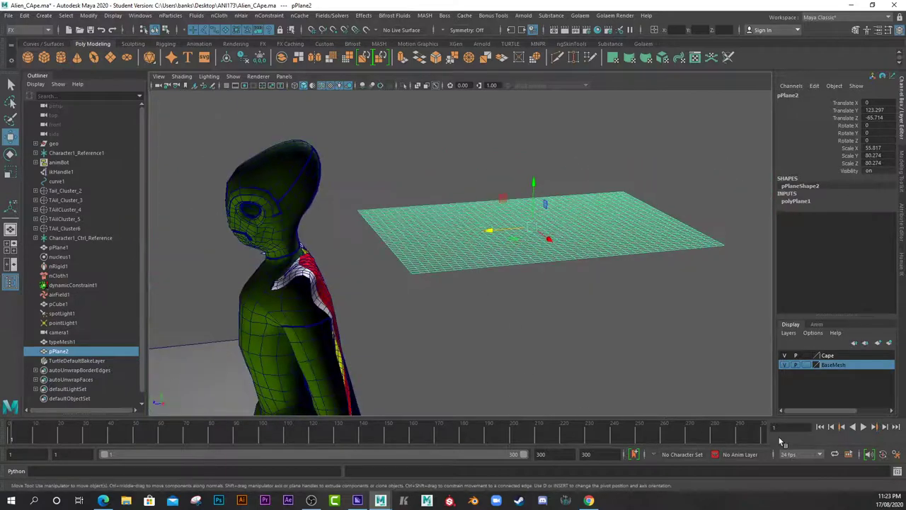
Check the Playback speed options in the Time Slider preferences and cancel without changing them
{"action": "left_click", "coordinate": [895, 455]}
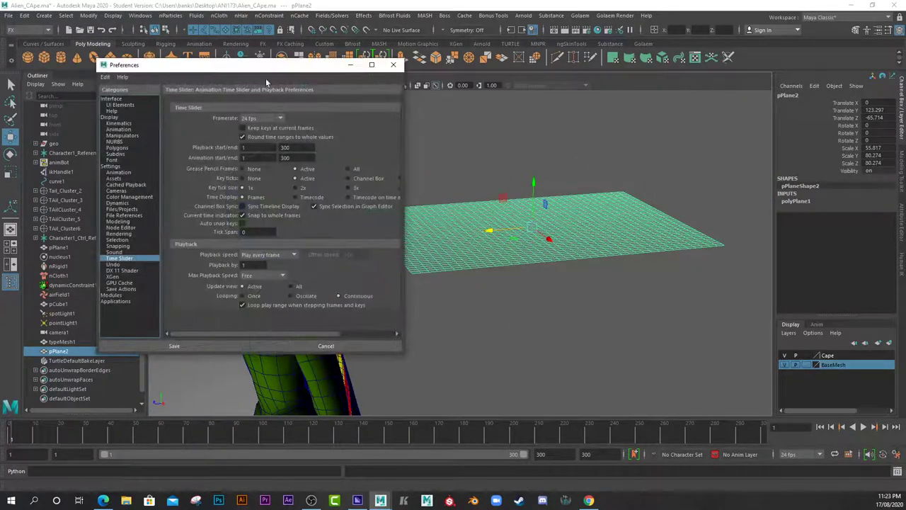
{"action": "left_click_drag", "start_coordinate": [260, 65], "coordinate": [351, 75]}
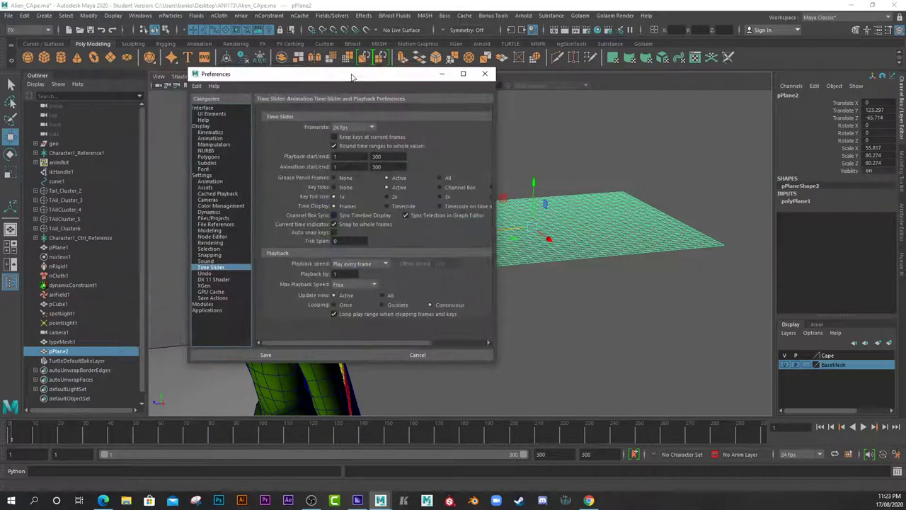
{"action": "left_click", "coordinate": [380, 267]}
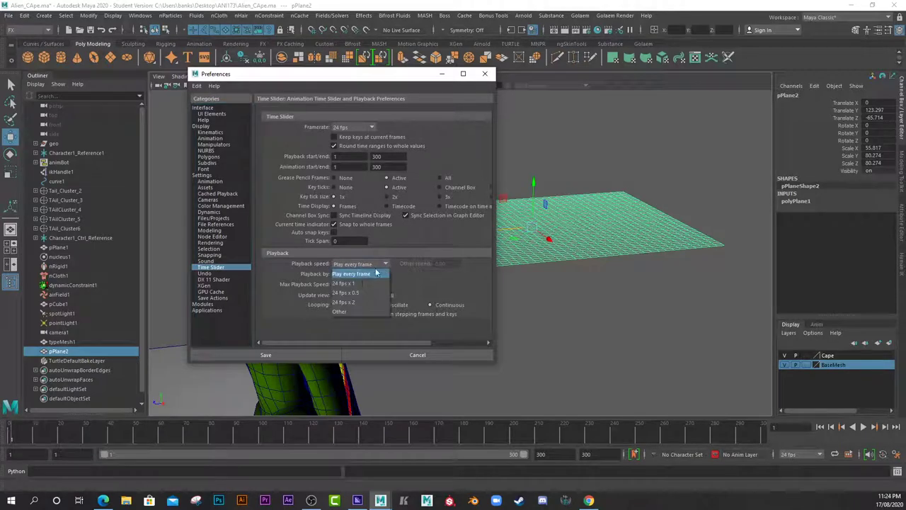
{"action": "left_click", "coordinate": [407, 269]}
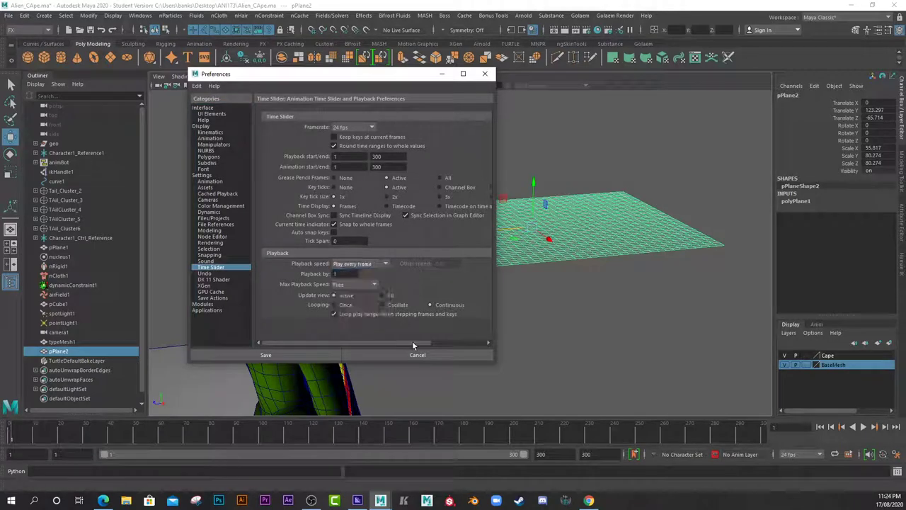
{"action": "left_click", "coordinate": [401, 356]}
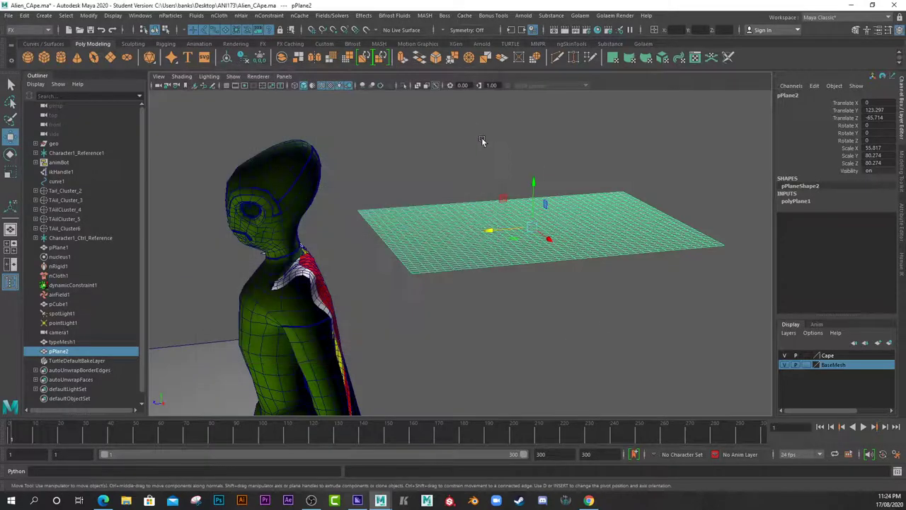
Delete the practice plane floating behind the character
{"action": "scroll", "coordinate": [472, 280], "scroll_direction": "up", "scroll_amount": 3}
{"action": "scroll", "coordinate": [472, 282], "scroll_direction": "down", "scroll_amount": 2}
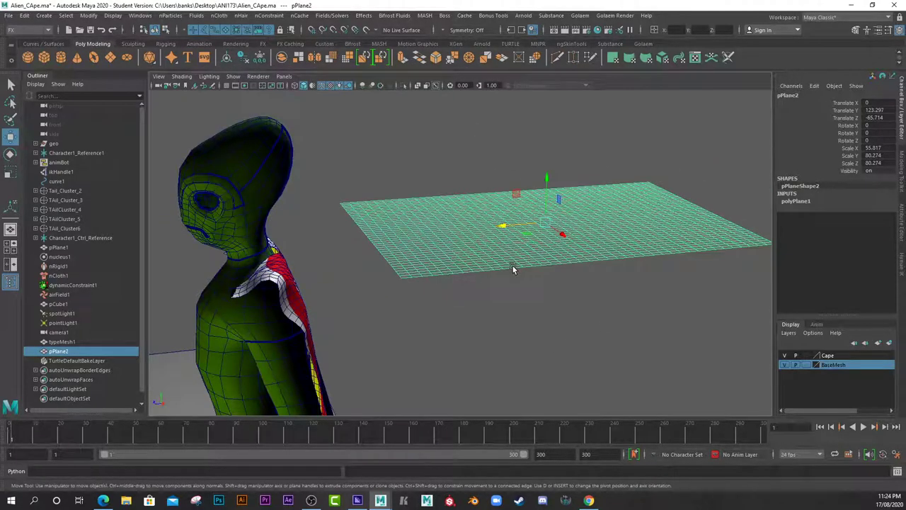
{"action": "left_click_drag", "start_coordinate": [384, 299], "coordinate": [411, 298], "text": "alt"}
{"action": "left_click_drag", "start_coordinate": [474, 279], "coordinate": [449, 263], "text": "alt"}
{"action": "key", "text": "Delete"}
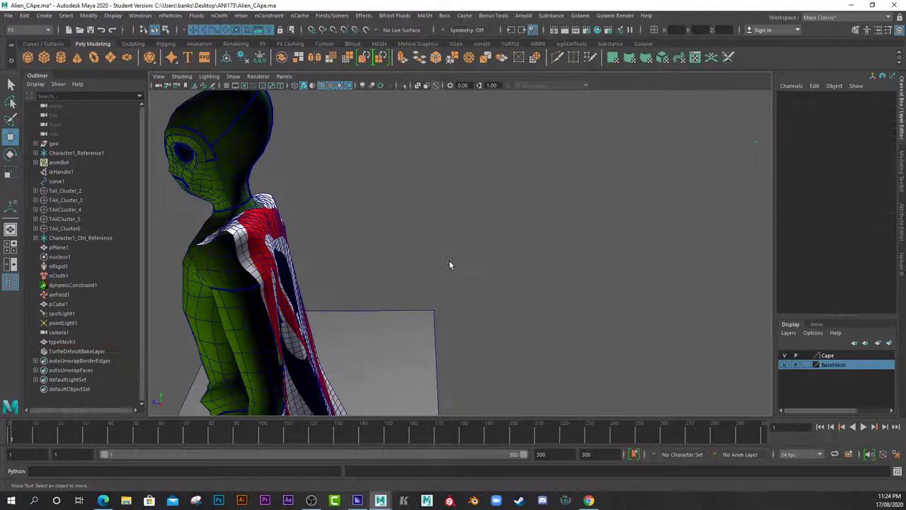
Bring up the finished cape's nCloth attributes, followed by those of the nucleus1 solver
{"action": "left_click", "coordinate": [284, 246]}
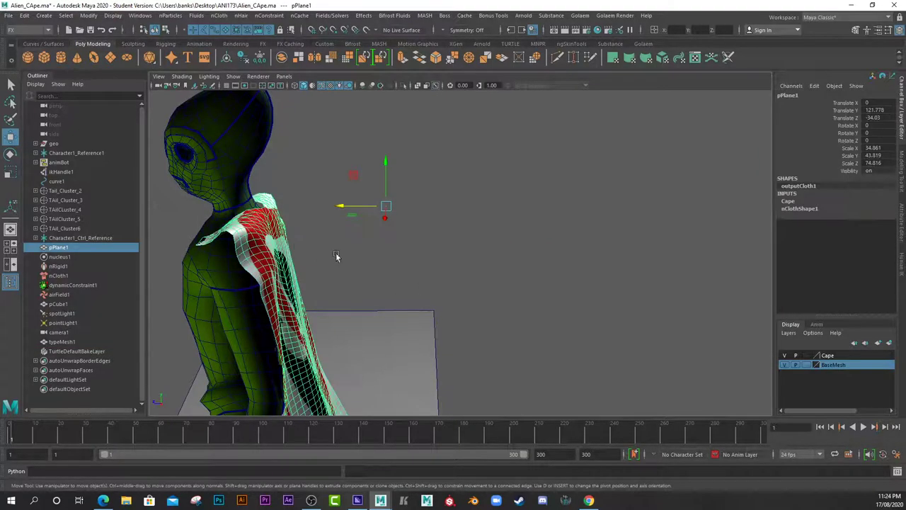
{"action": "left_click", "coordinate": [904, 218]}
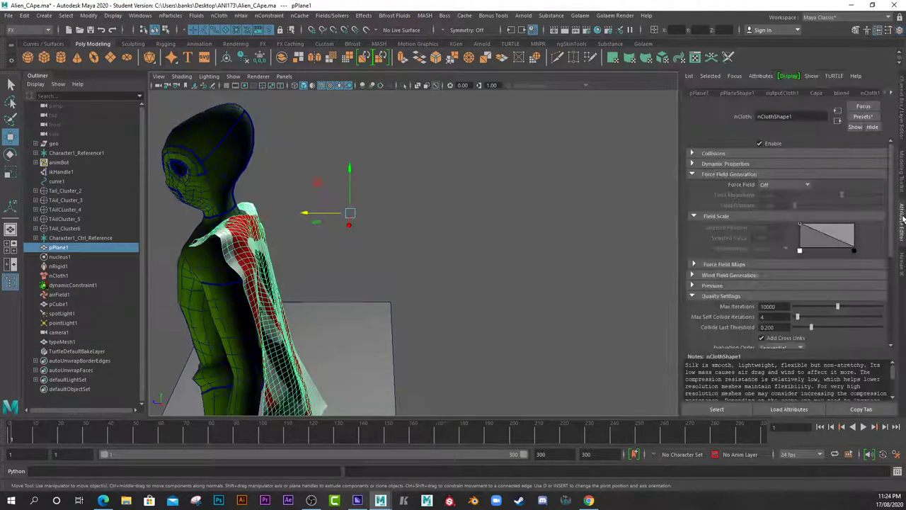
{"action": "left_click", "coordinate": [60, 257]}
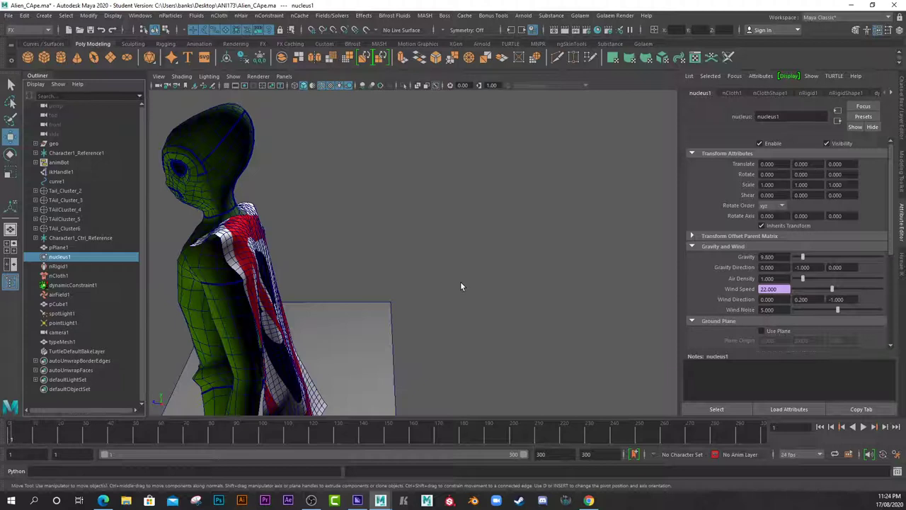
Examine the expression driving nucleus1's Wind Speed and close the Expression Editor without editing it
{"action": "right_click", "coordinate": [743, 292]}
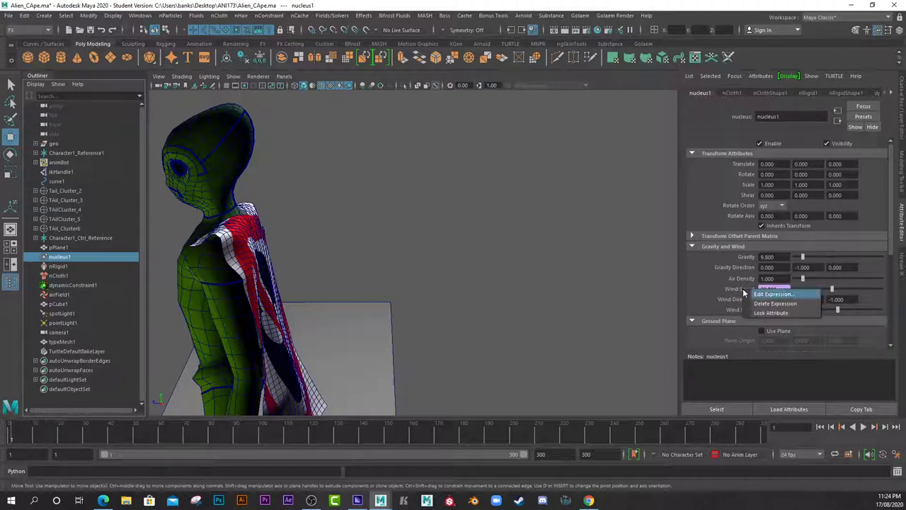
{"action": "left_click", "coordinate": [805, 295]}
{"action": "left_click_drag", "start_coordinate": [553, 109], "coordinate": [487, 111]}
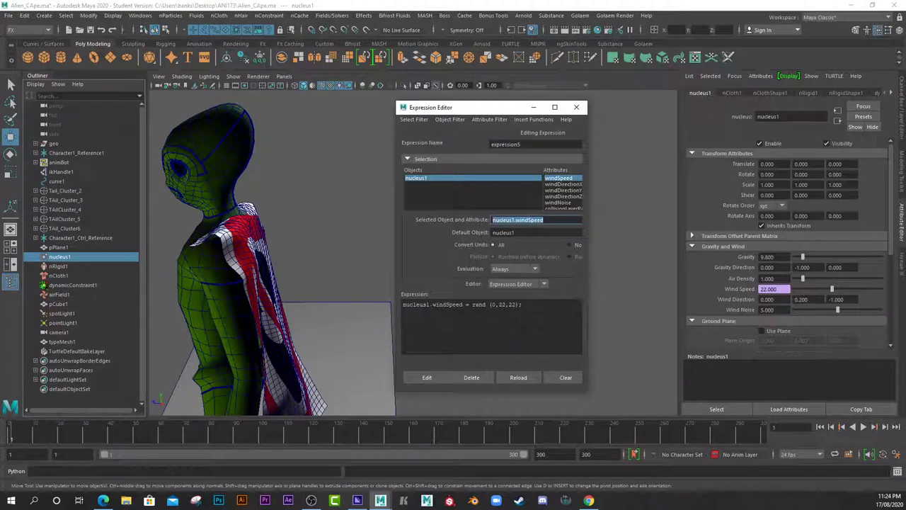
{"action": "double_click", "coordinate": [427, 305]}
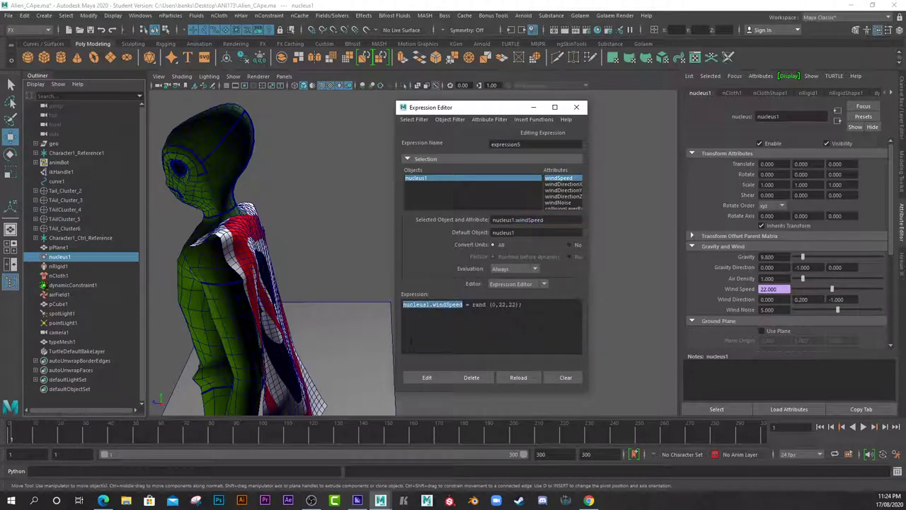
{"action": "left_click_drag", "start_coordinate": [466, 304], "coordinate": [523, 305]}
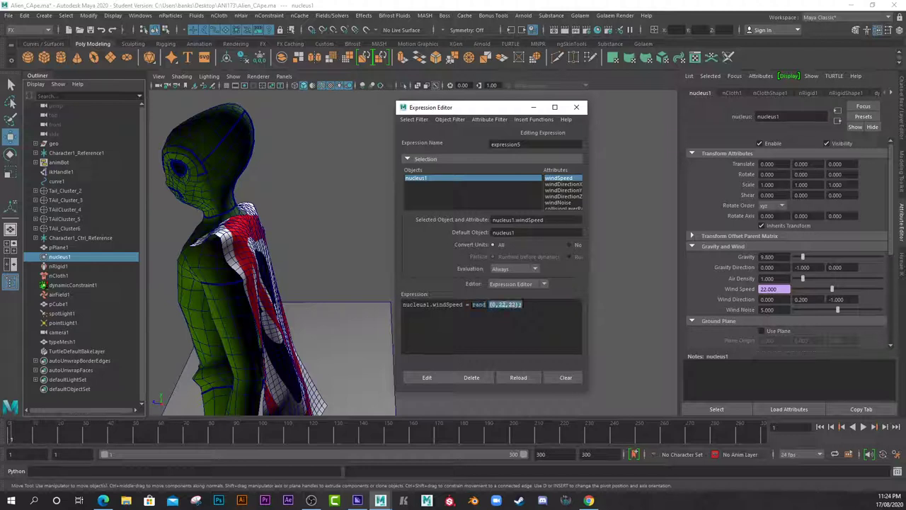
{"action": "left_click", "coordinate": [533, 311]}
{"action": "left_click", "coordinate": [576, 107]}
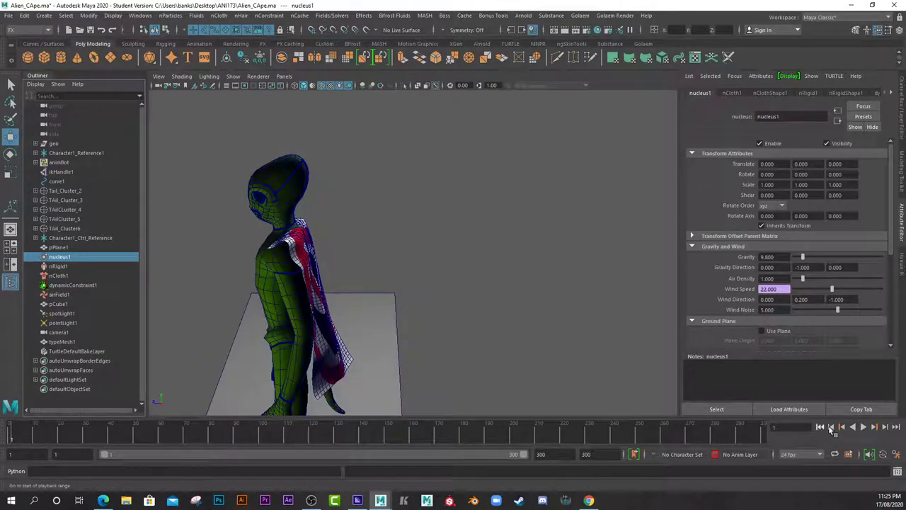
Play the animation from frame 1 to review the cape's wind simulation
{"action": "left_click", "coordinate": [863, 426]}
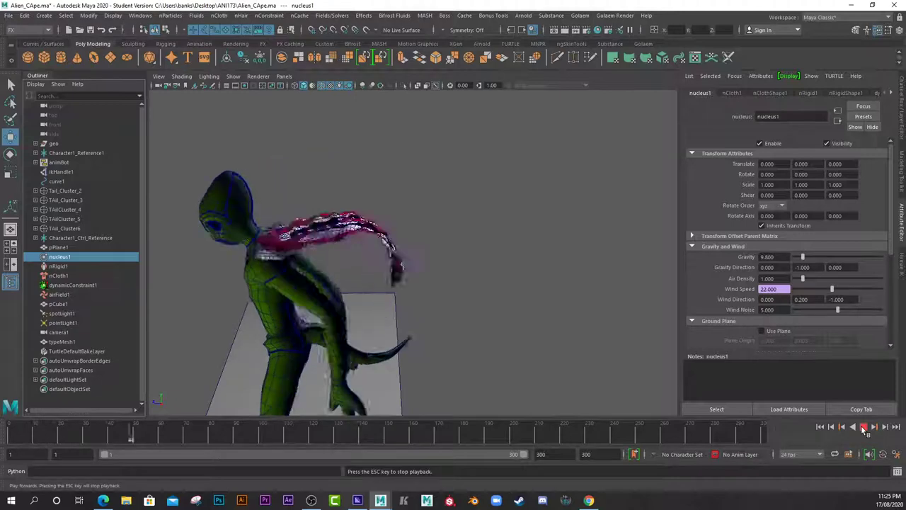